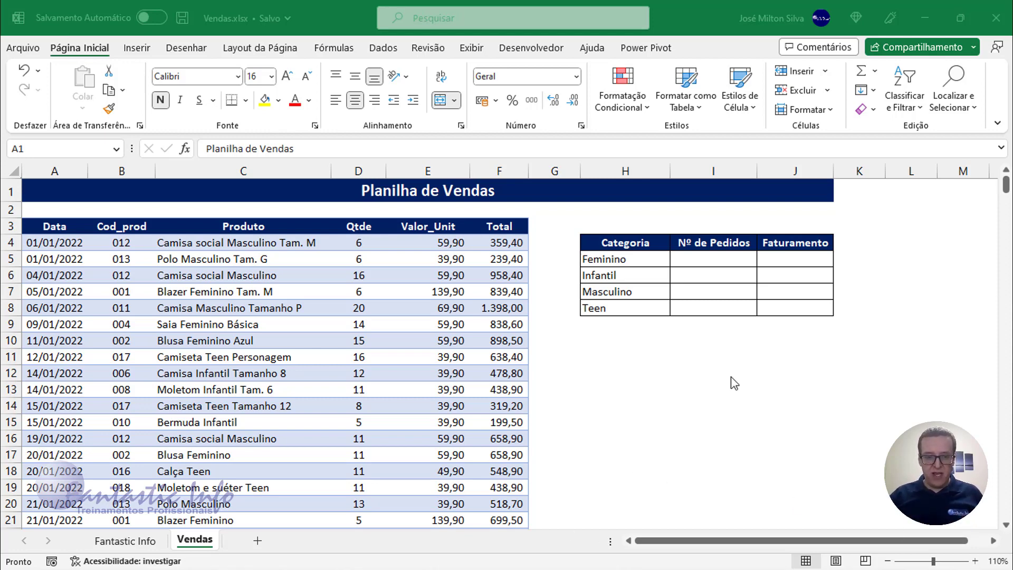
Step: Survey the product names and the summary table's category, order-count and revenue cells
key("alt+Tab")
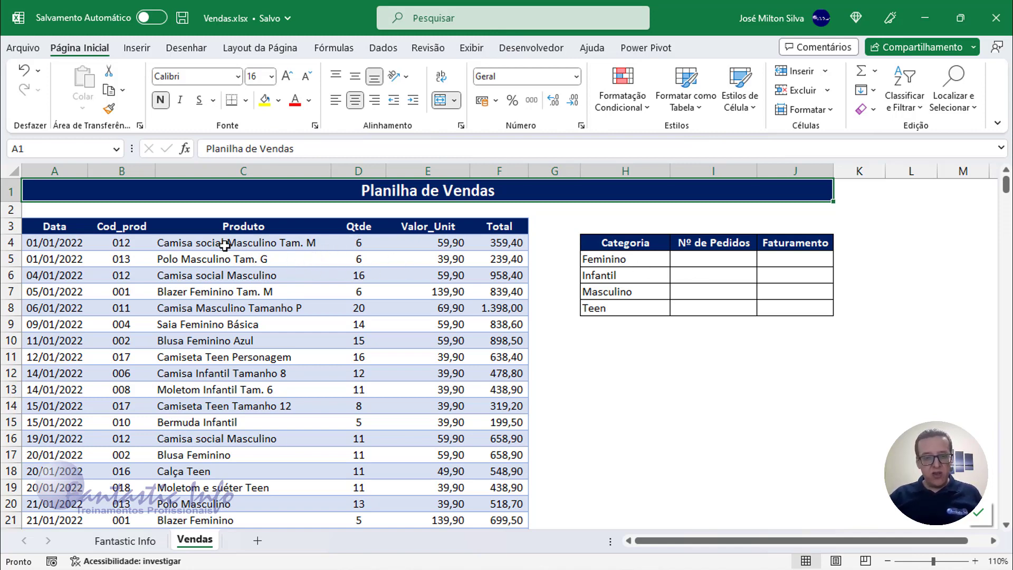
left_click_drag(226, 243, 227, 439)
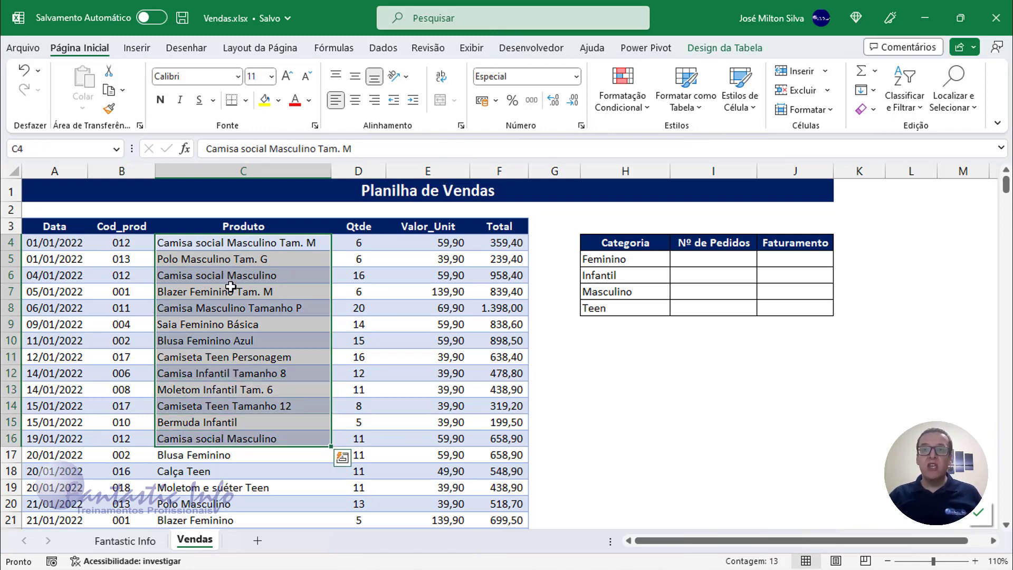
left_click(637, 257)
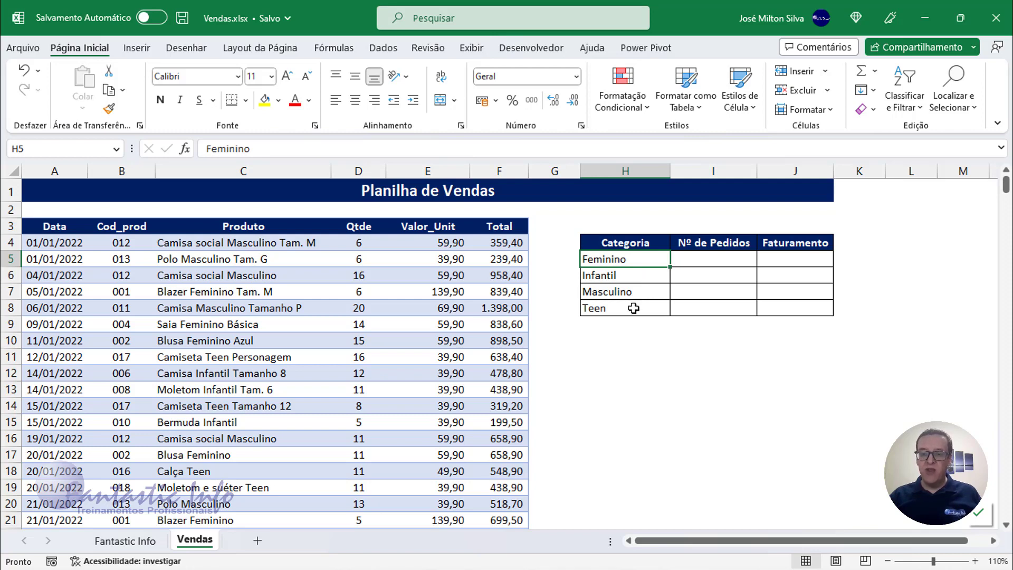
left_click(240, 258)
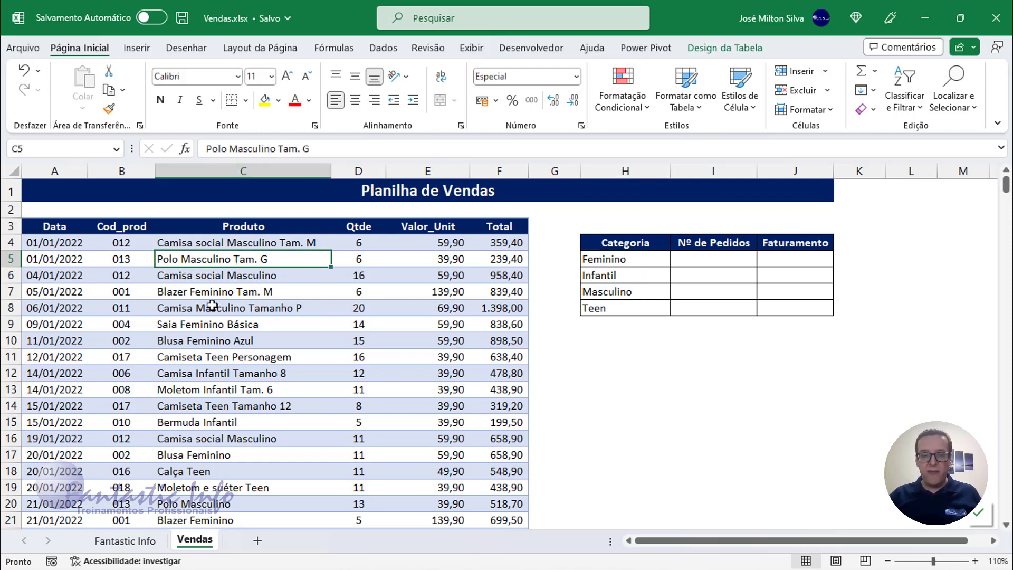
left_click(689, 256)
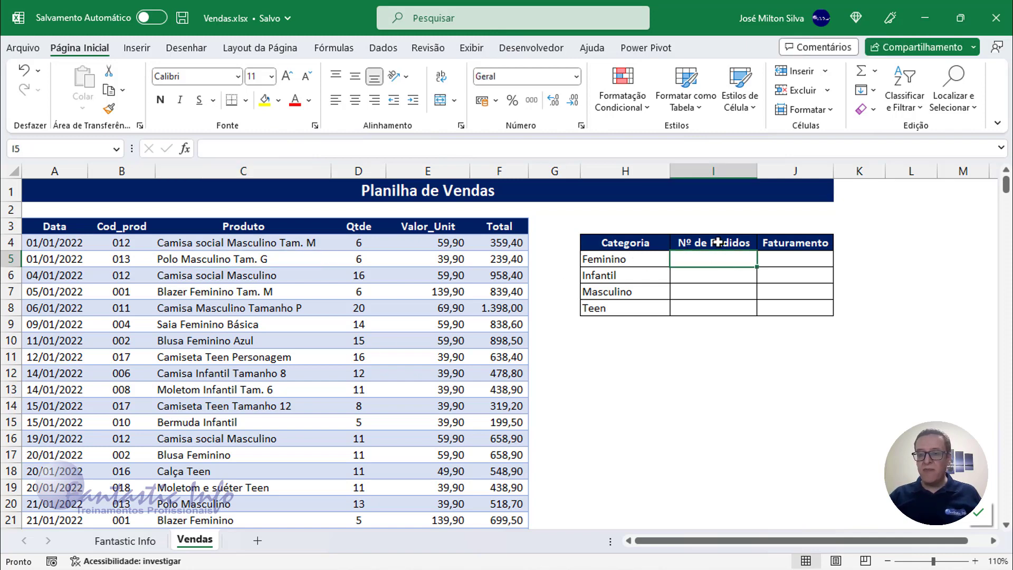
left_click_drag(725, 255, 726, 308)
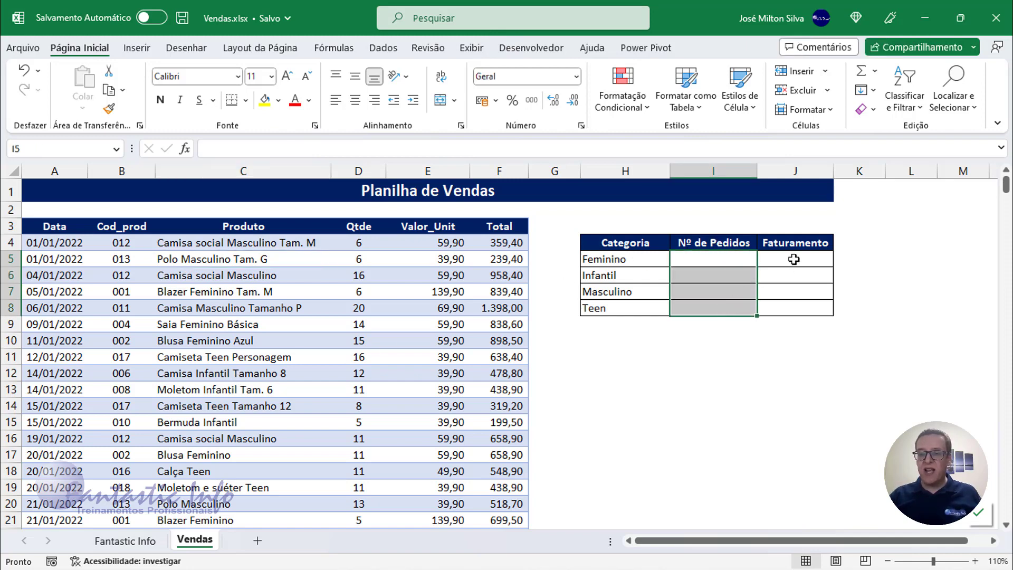
left_click_drag(796, 256, 796, 308)
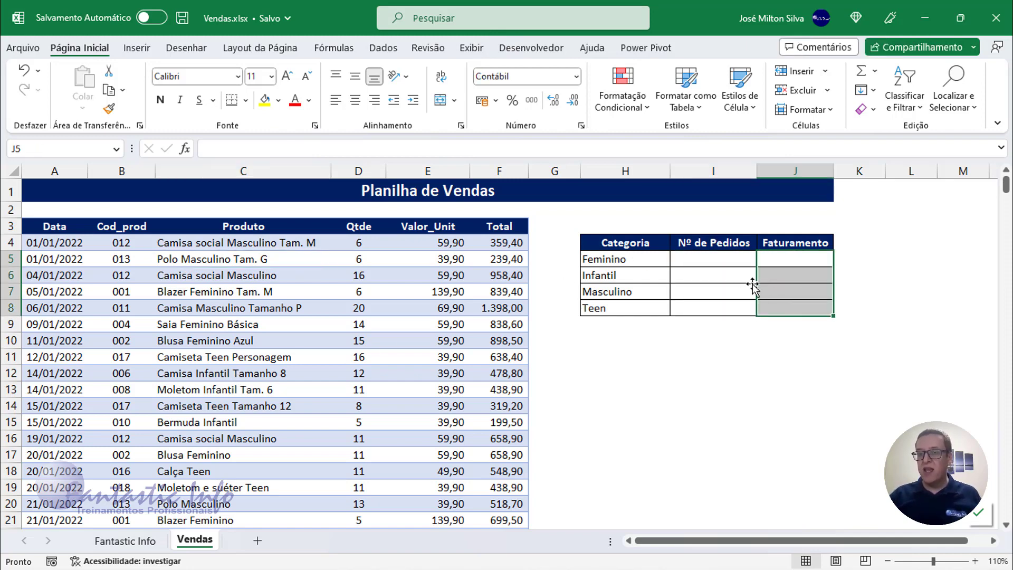
left_click(716, 263)
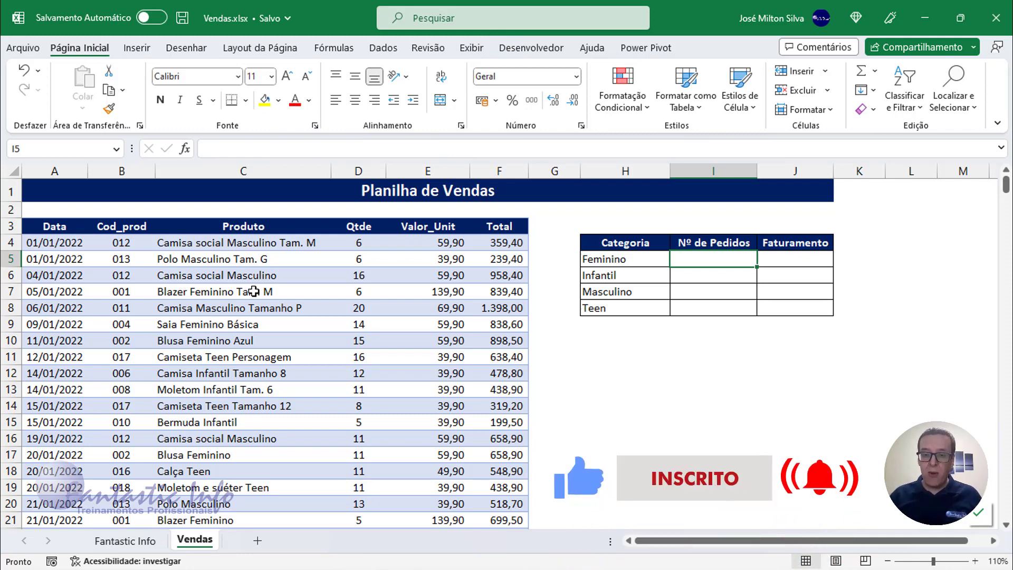
Step: Compare Feminino and Masculino product names, then start =CONT.SES( in the Feminino order-count cell
left_click(622, 257)
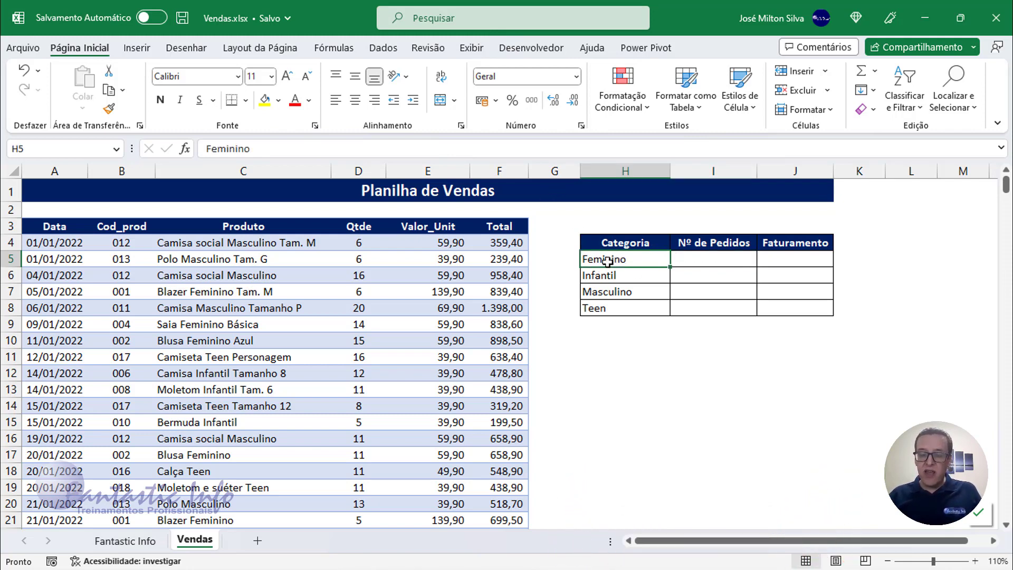
left_click(708, 261)
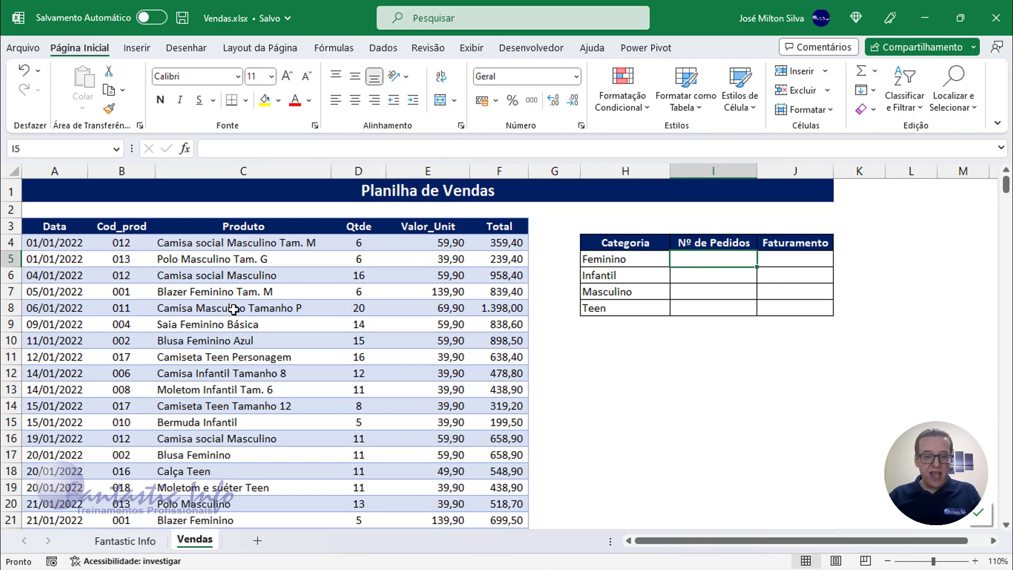
left_click(220, 295)
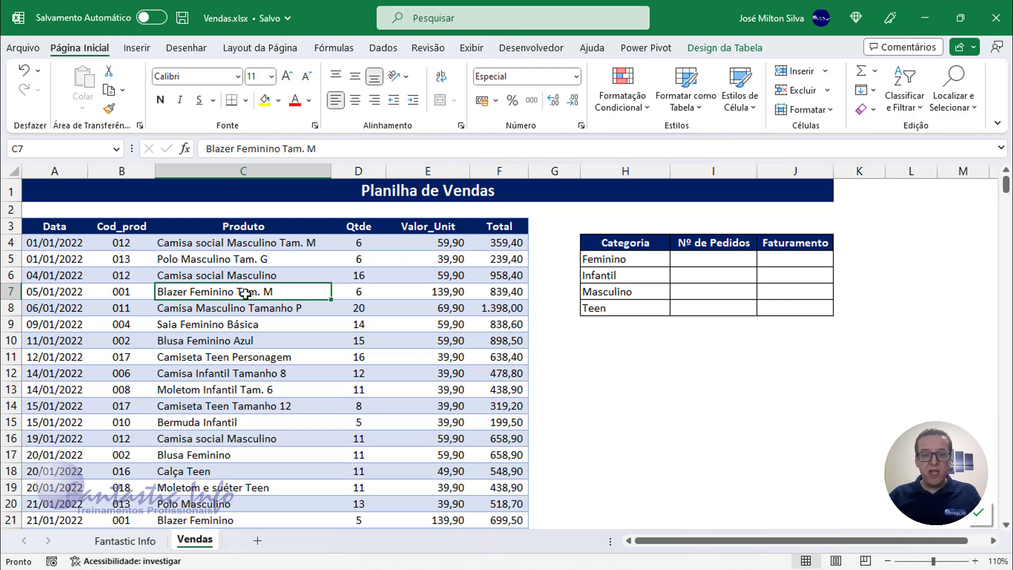
left_click(221, 342)
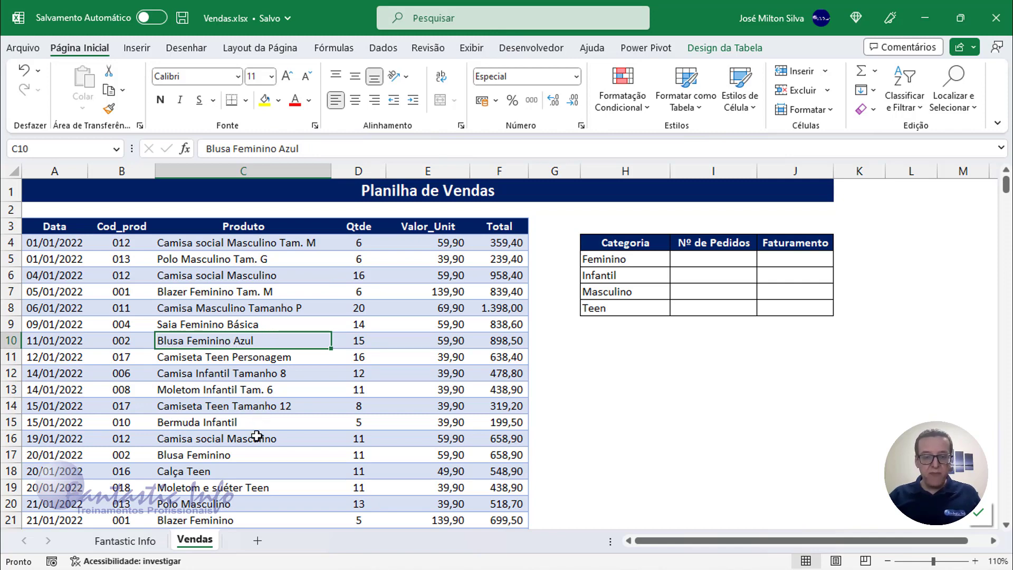
left_click(249, 455)
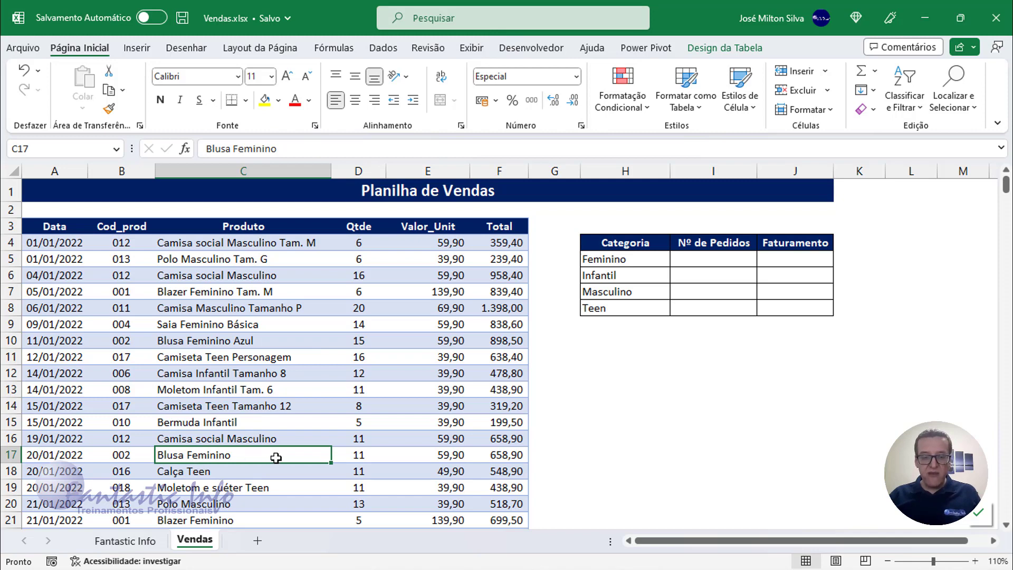
left_click(227, 264)
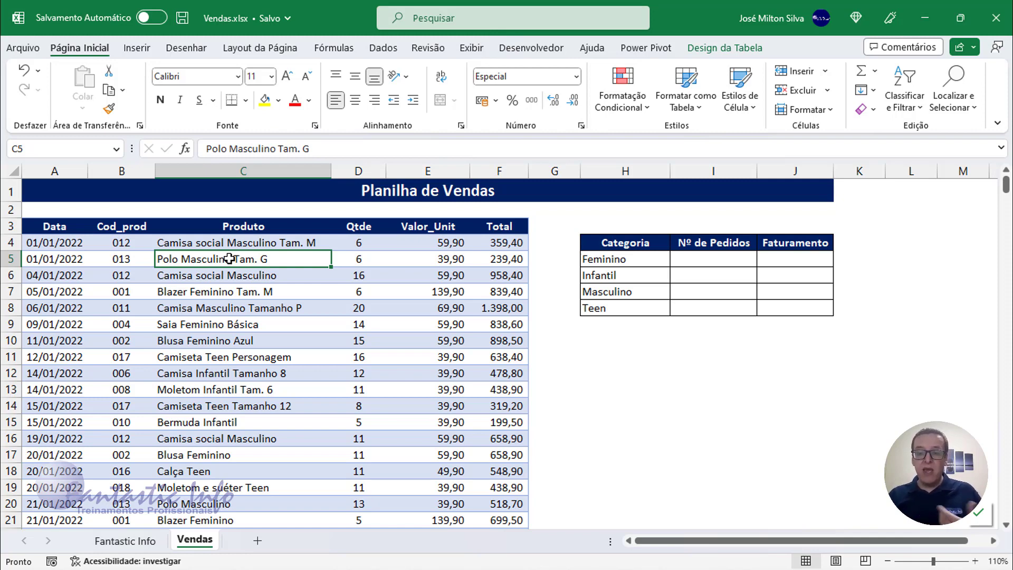
left_click(712, 263)
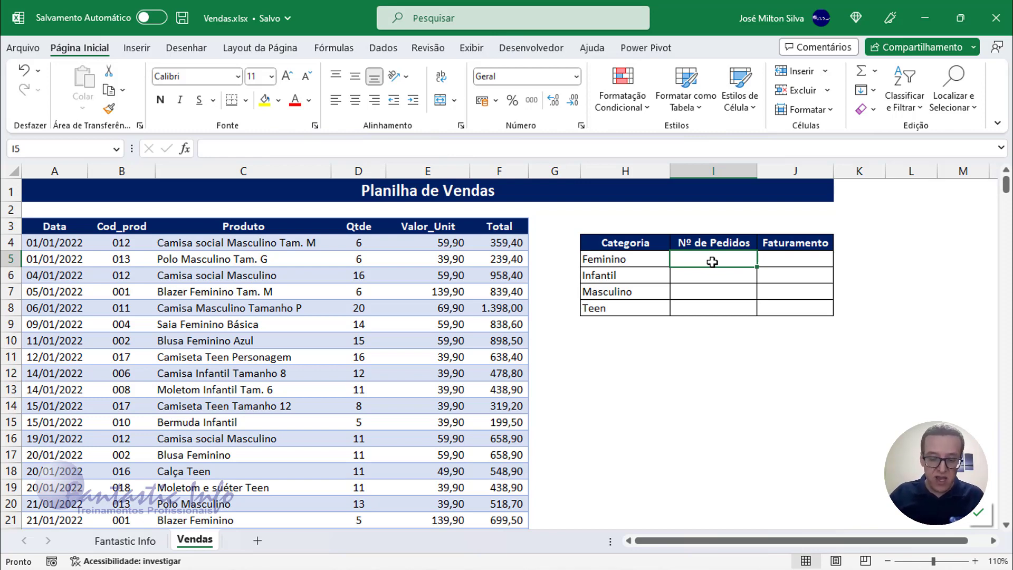
type("=CONT")
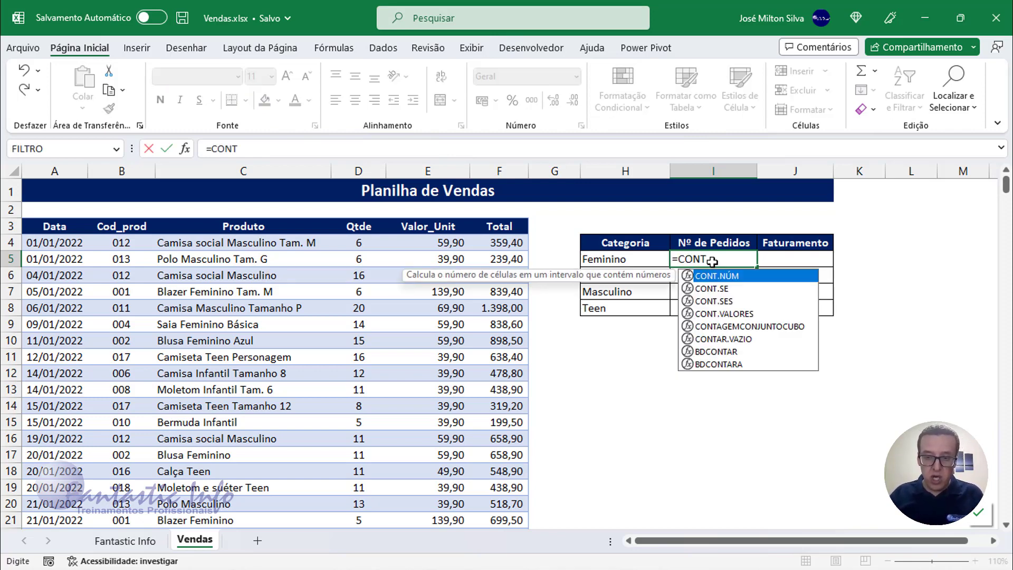
type(".SES")
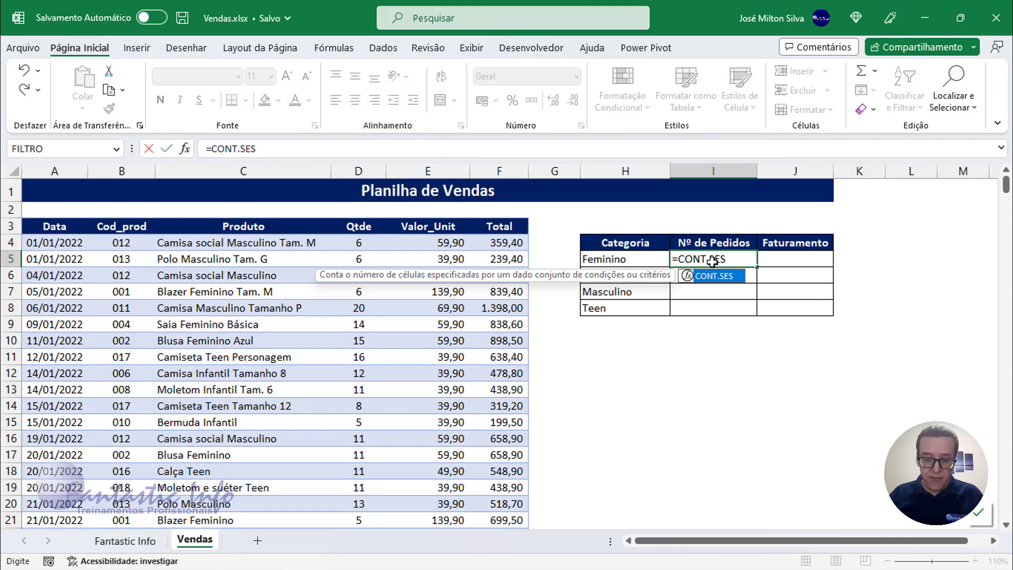
type("(")
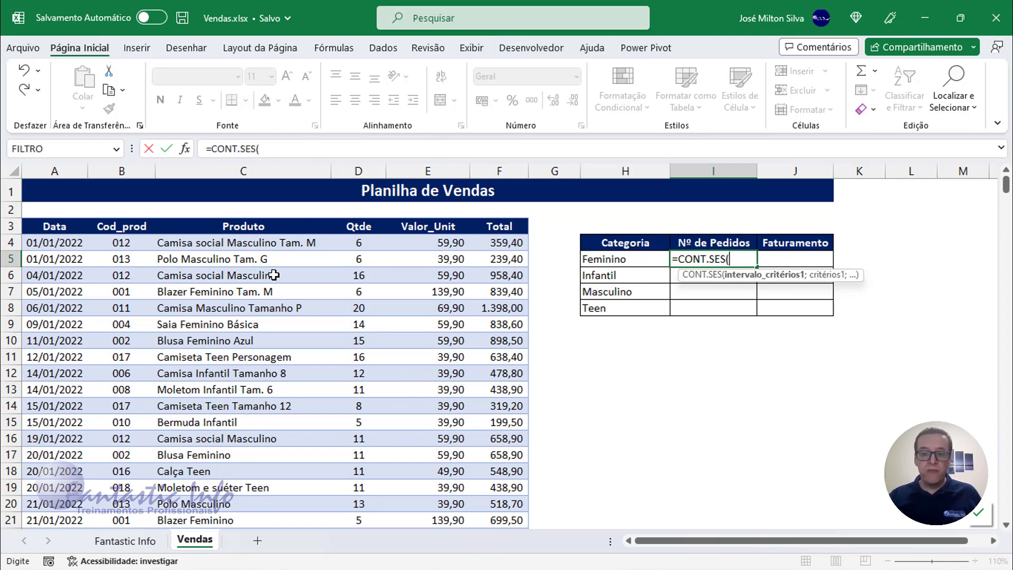
Step: Enter =CONT.SES(Dados[Produto];H5) for Feminino, which returns 0
left_click(264, 244)
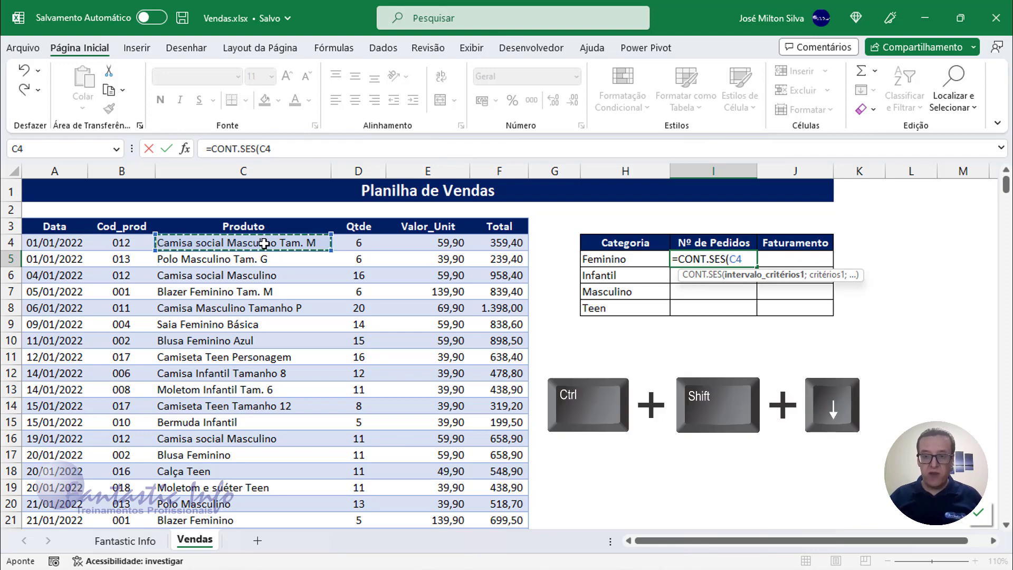
key("ctrl+shift+Down")
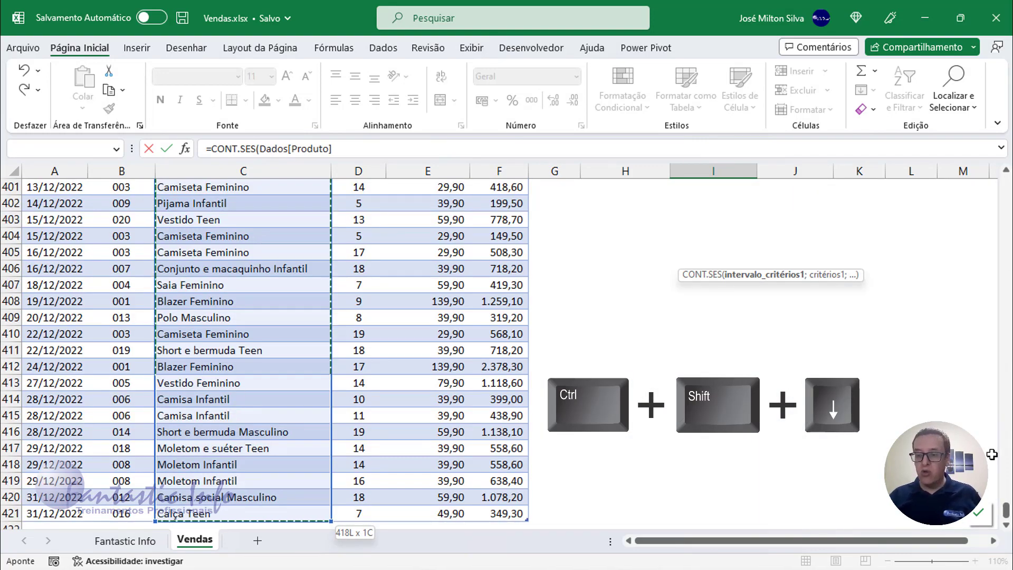
left_click_drag(1006, 511, 1006, 187)
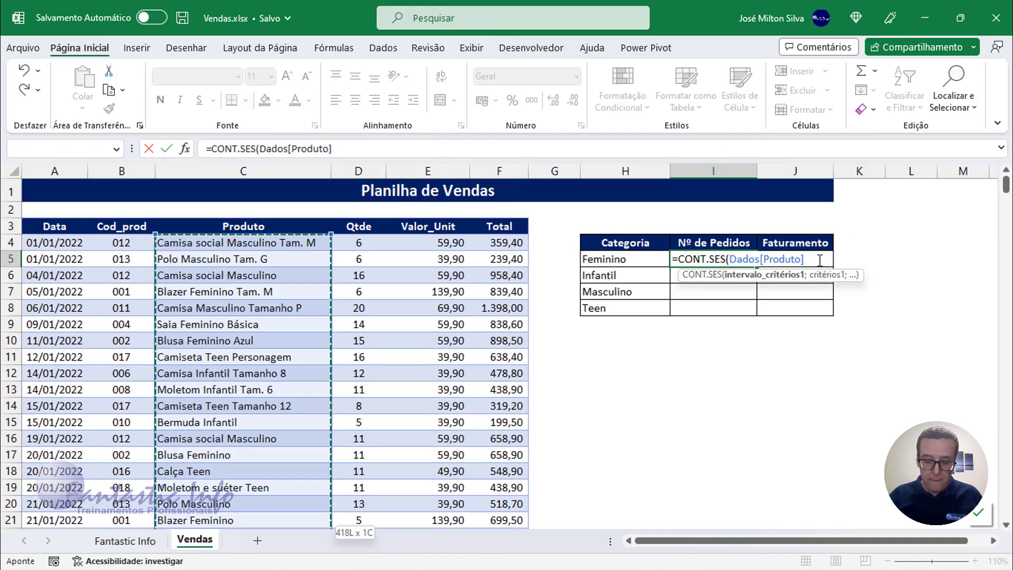
type(";")
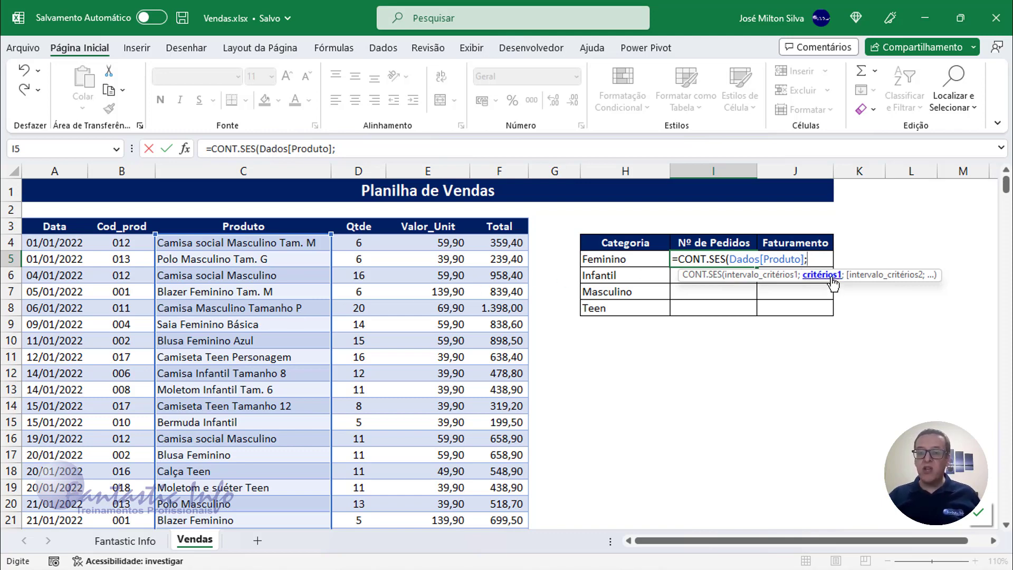
left_click(649, 262)
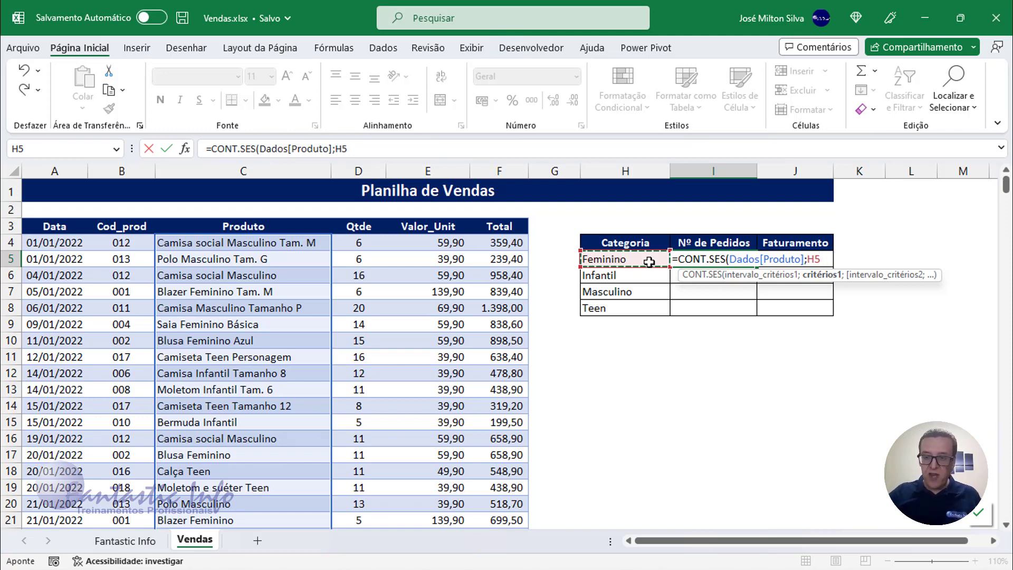
type(")")
key("Return")
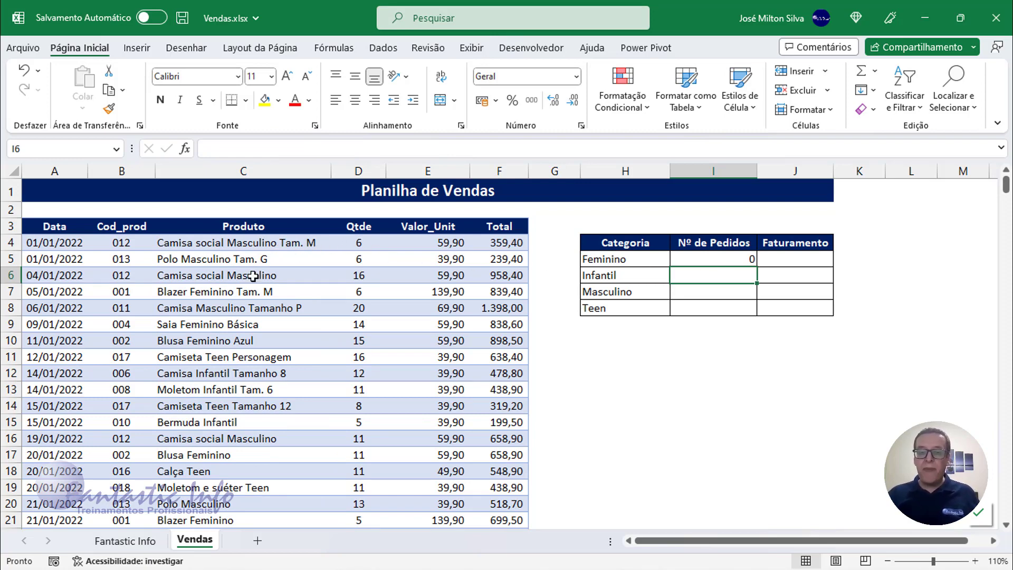
left_click(720, 257)
Step: Change the Feminino count criterion to "*"&H5&"*" so it returns 105
double_click(722, 259)
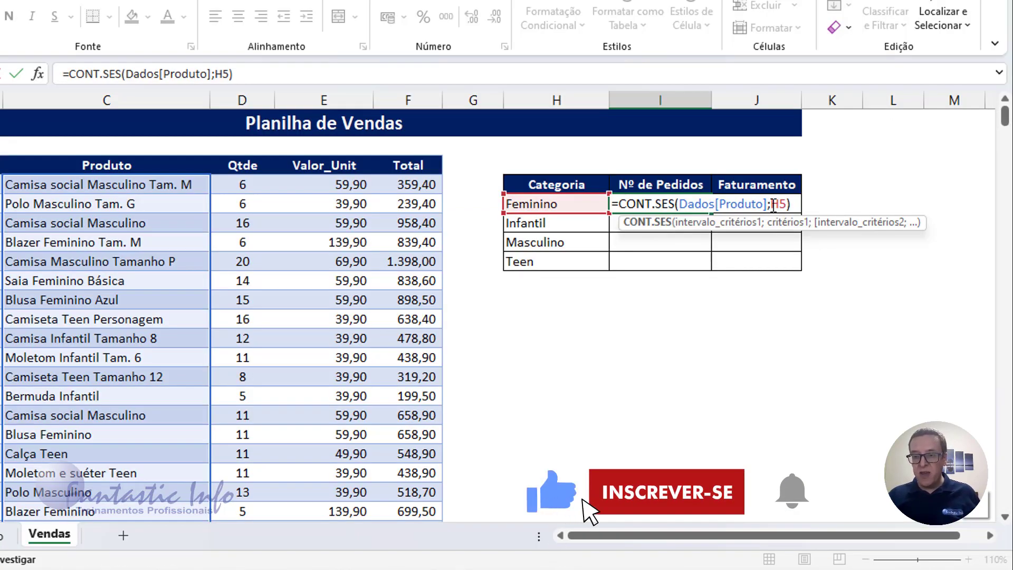
double_click(814, 259)
key("BackSpace")
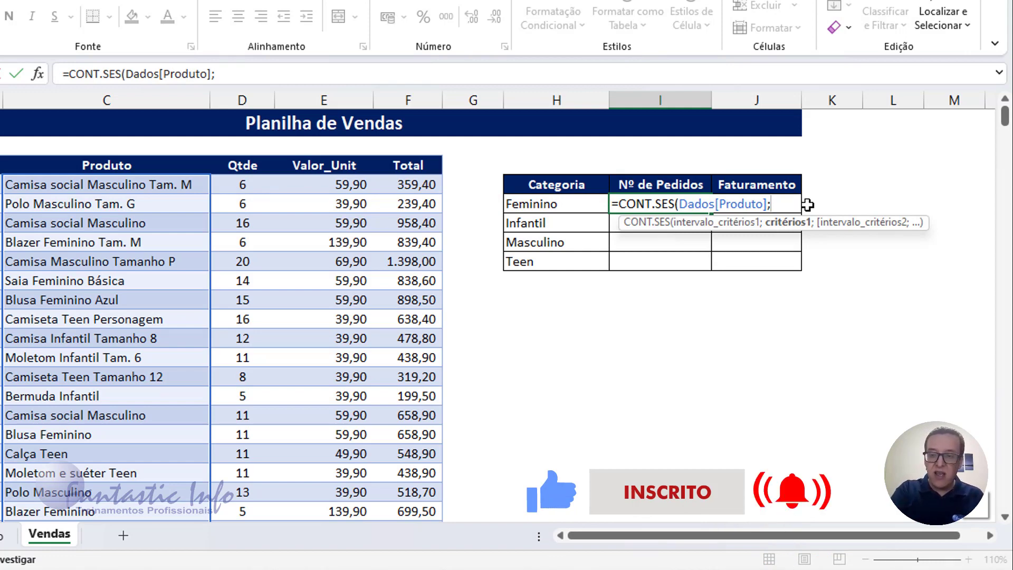
type("\"*")
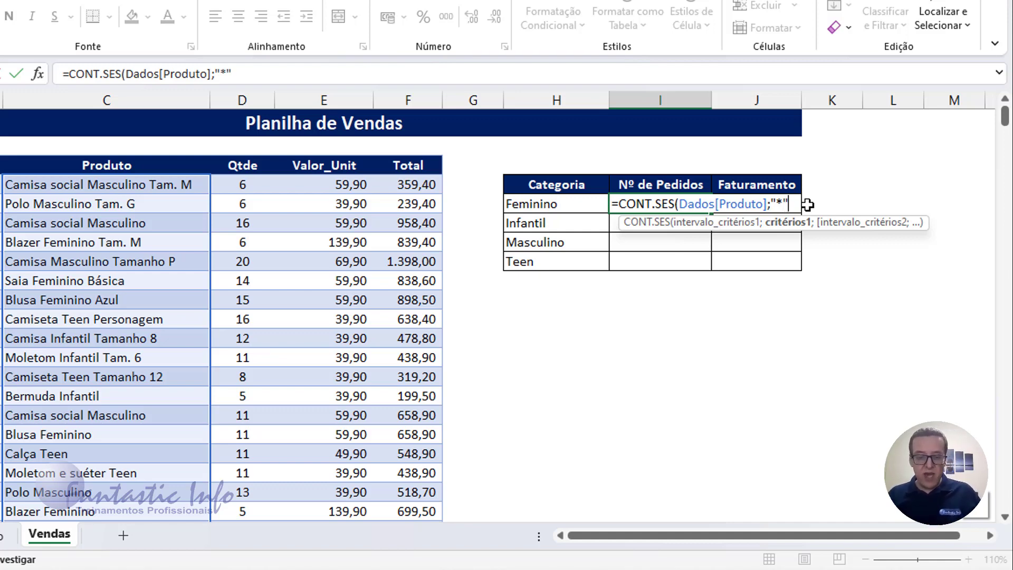
type("&")
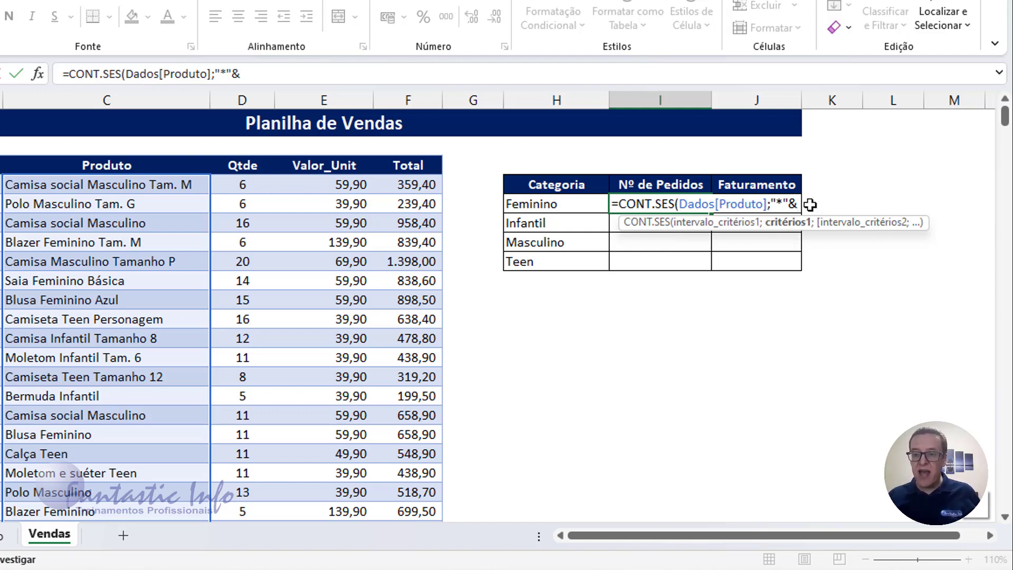
left_click(572, 204)
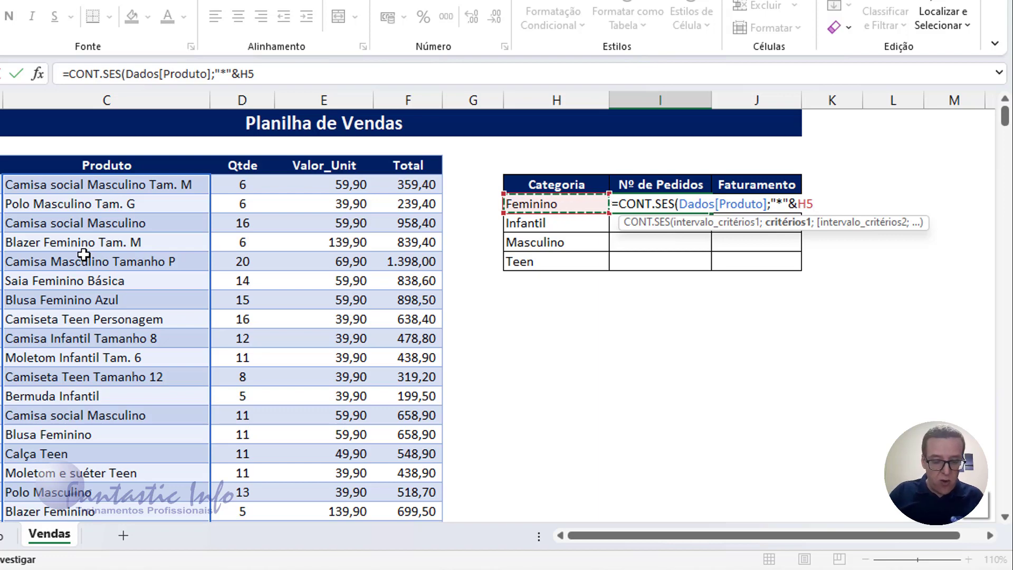
type("&\"*")
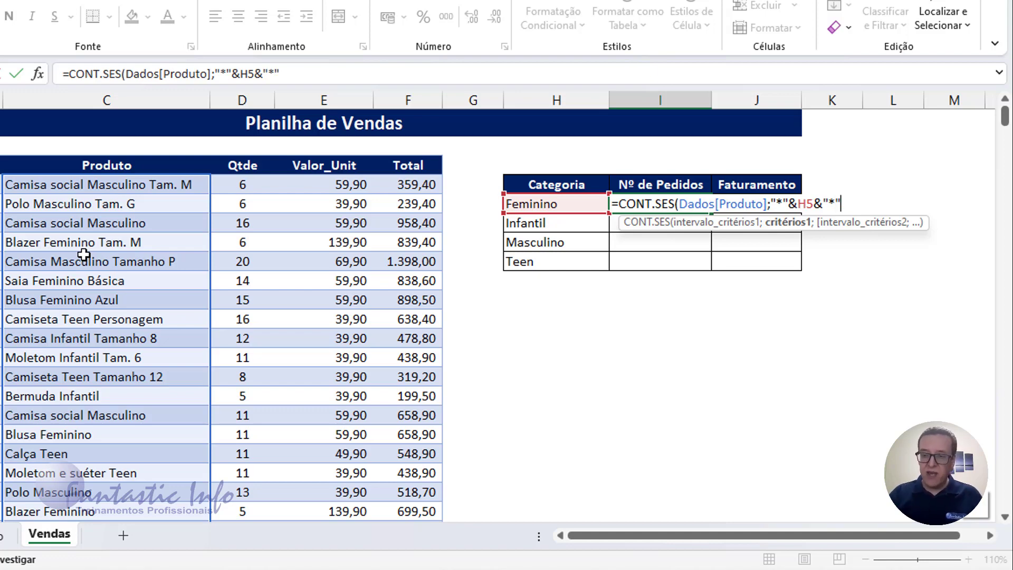
type(")")
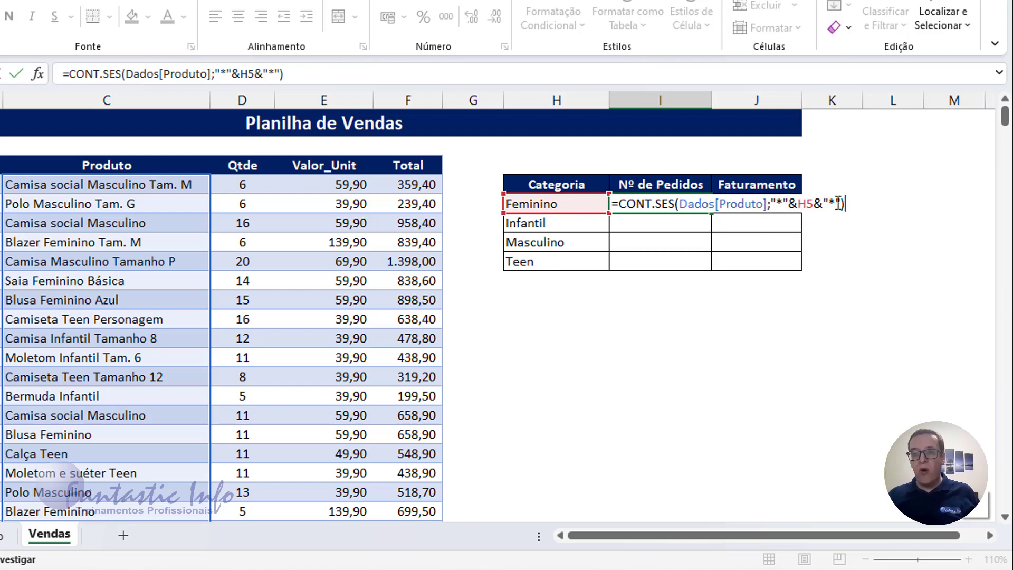
left_click_drag(797, 204, 814, 210)
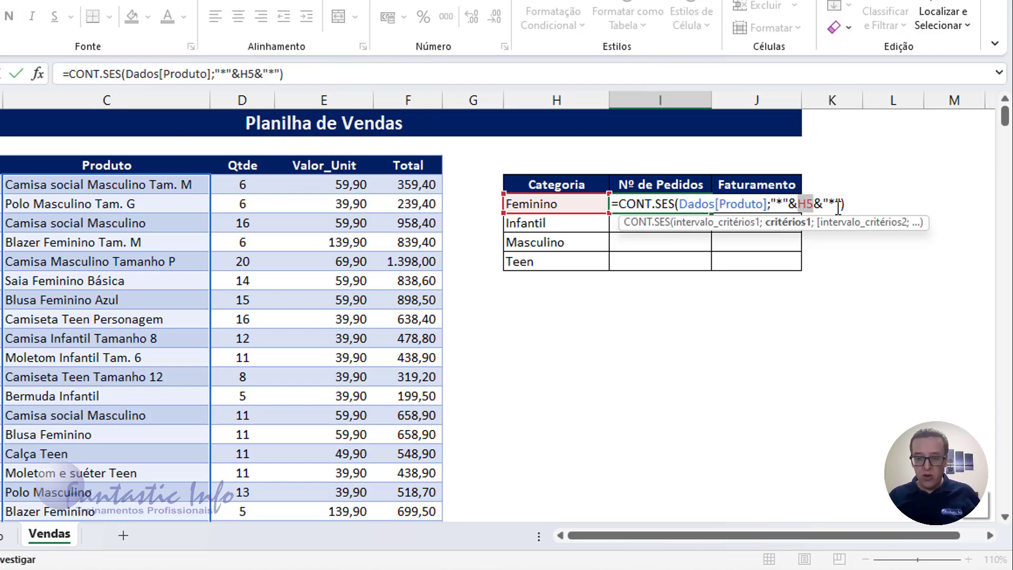
key("Return")
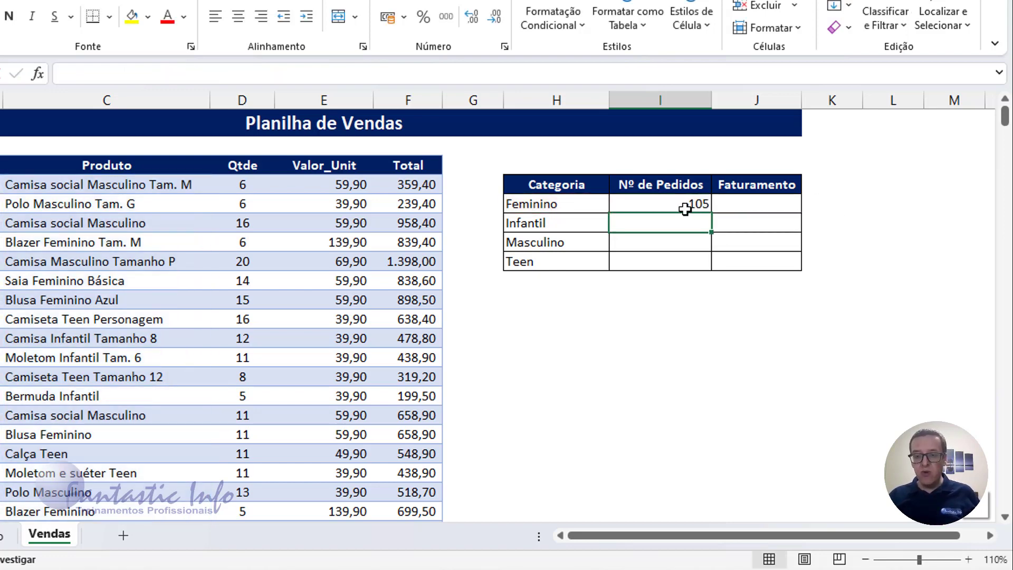
Step: Fill the count formula down to Teen: Infantil 117, Masculino 99, Teen 97
left_click(685, 204)
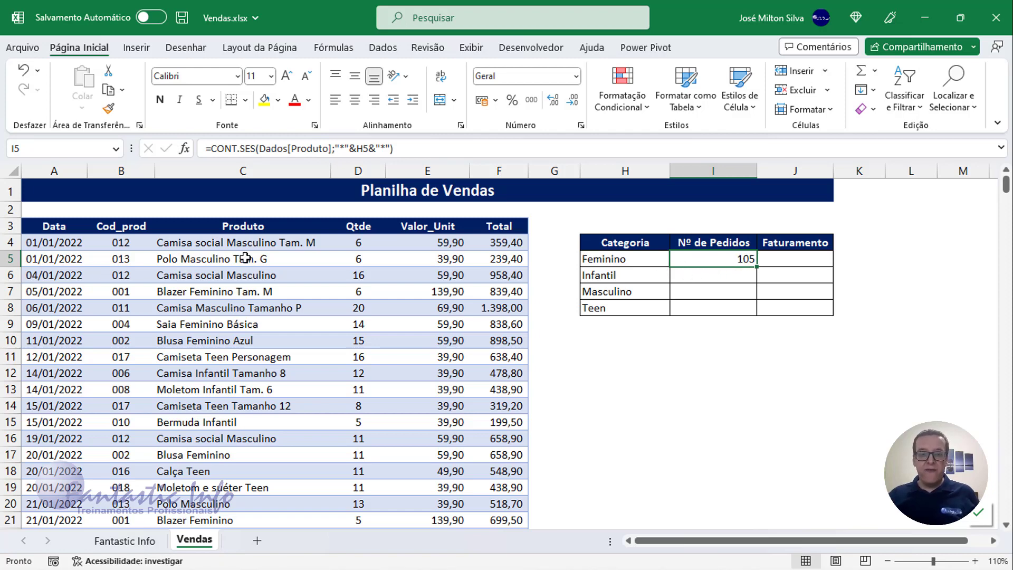
left_click_drag(752, 267, 754, 310)
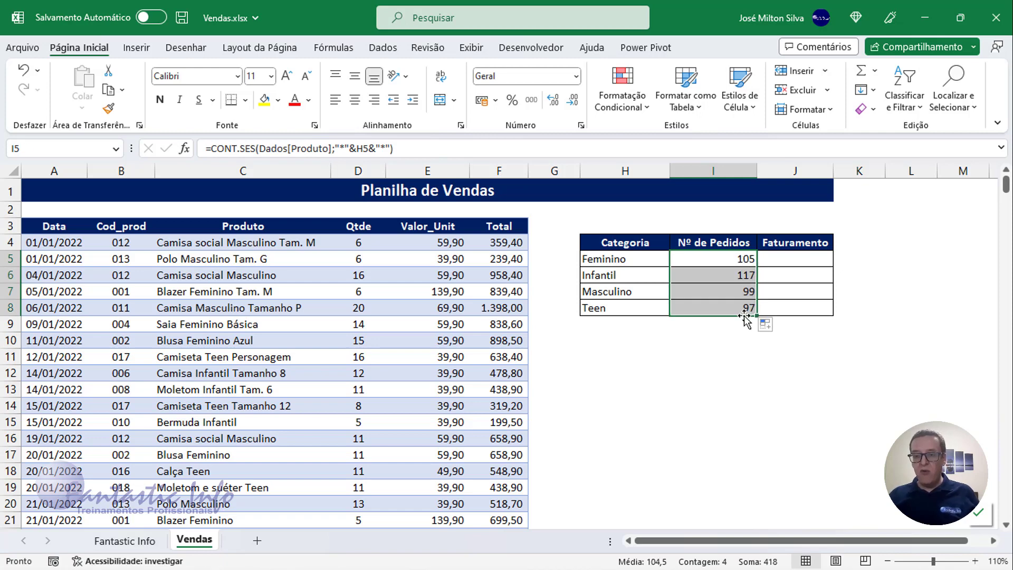
left_click(787, 258)
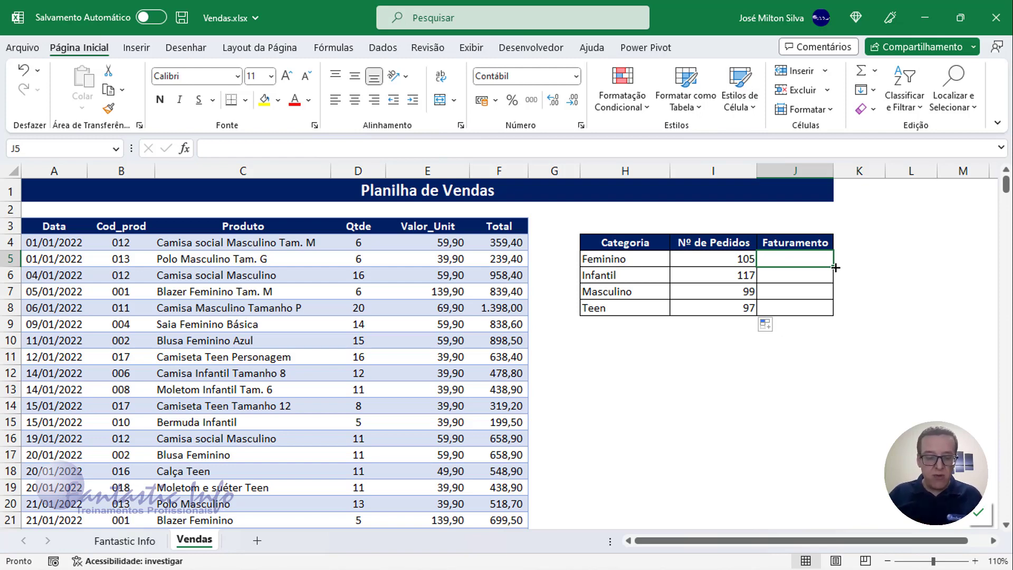
Step: Start =SOMASES(Dados[Total];Dados[Produto]; in the Feminino revenue cell
type("=SOM")
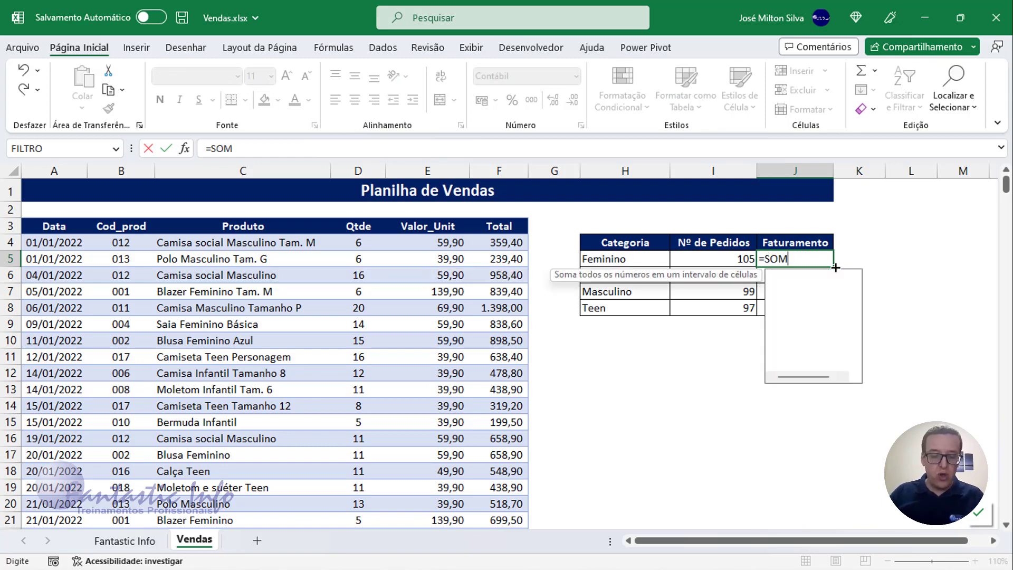
type("ASES(")
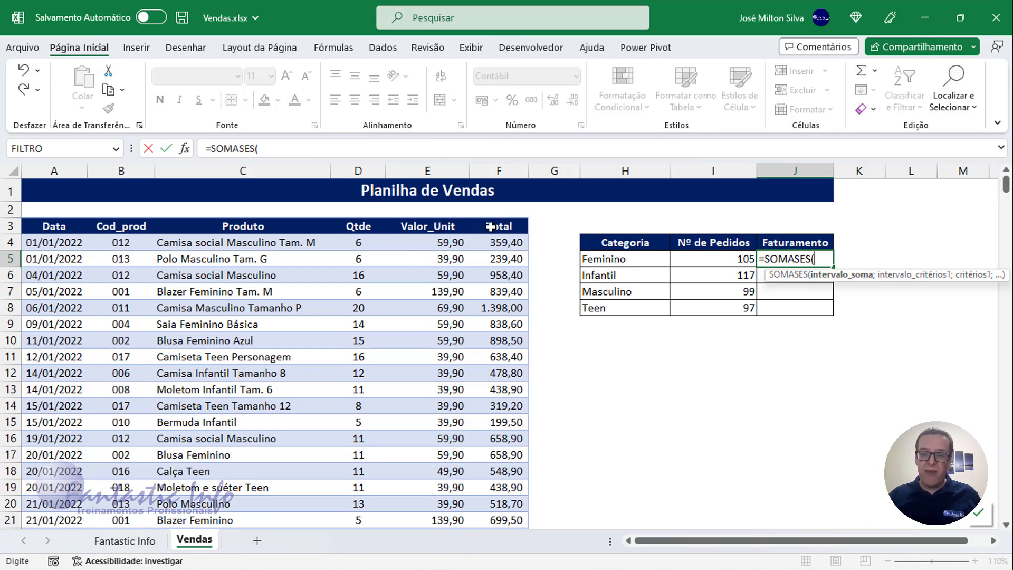
left_click(501, 216)
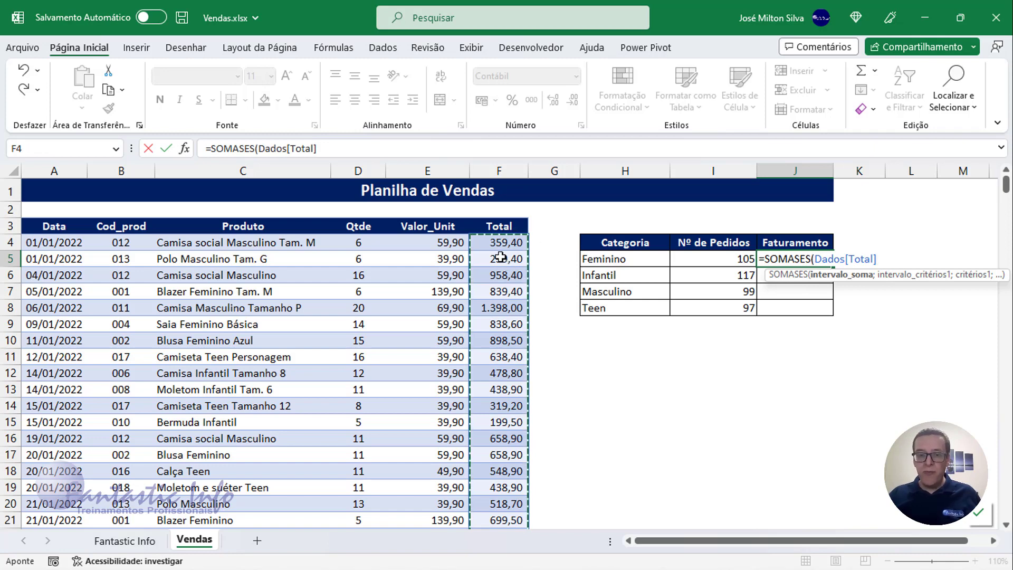
left_click(515, 243)
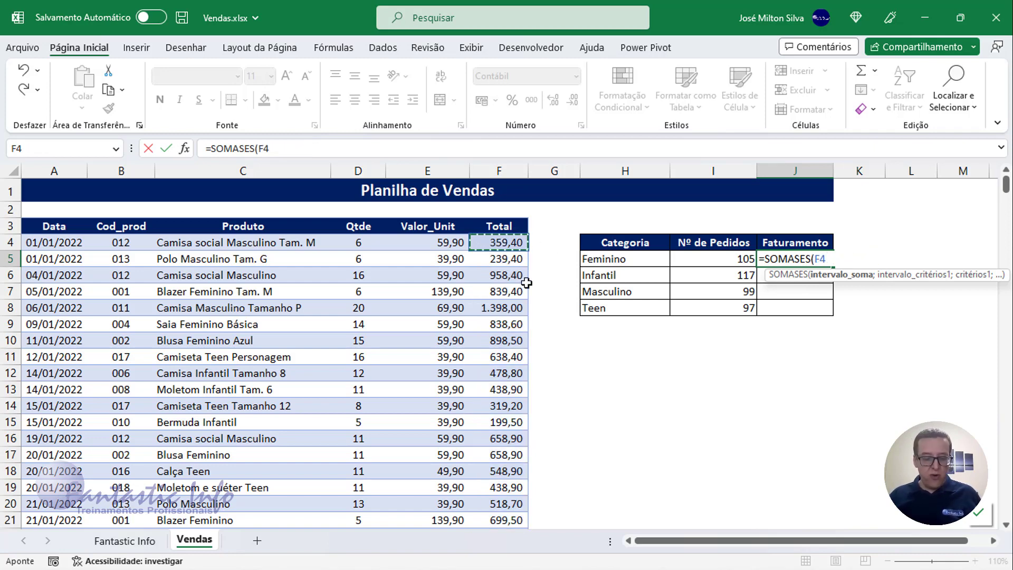
key("ctrl+shift+Down")
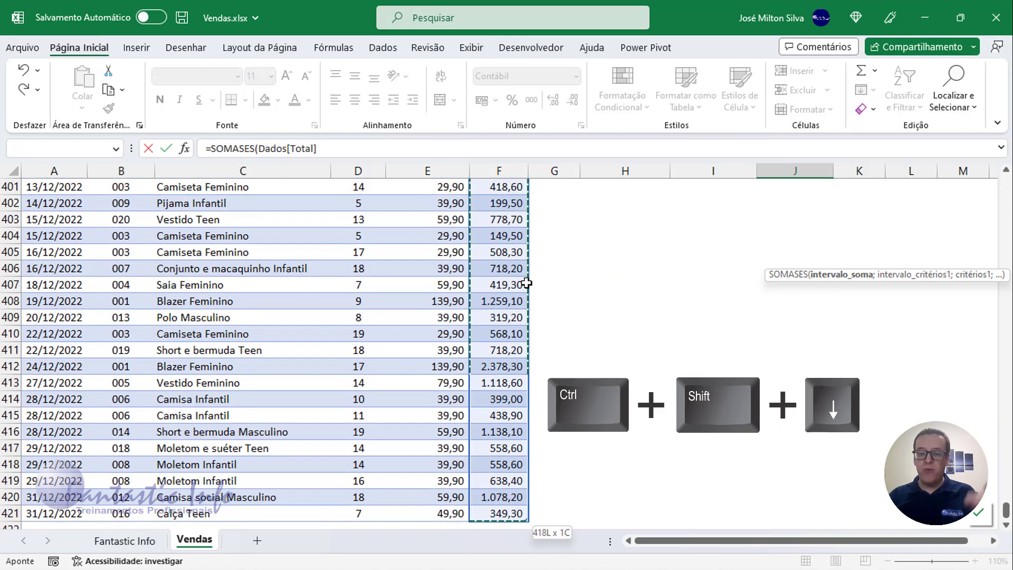
left_click_drag(1007, 509, 1007, 185)
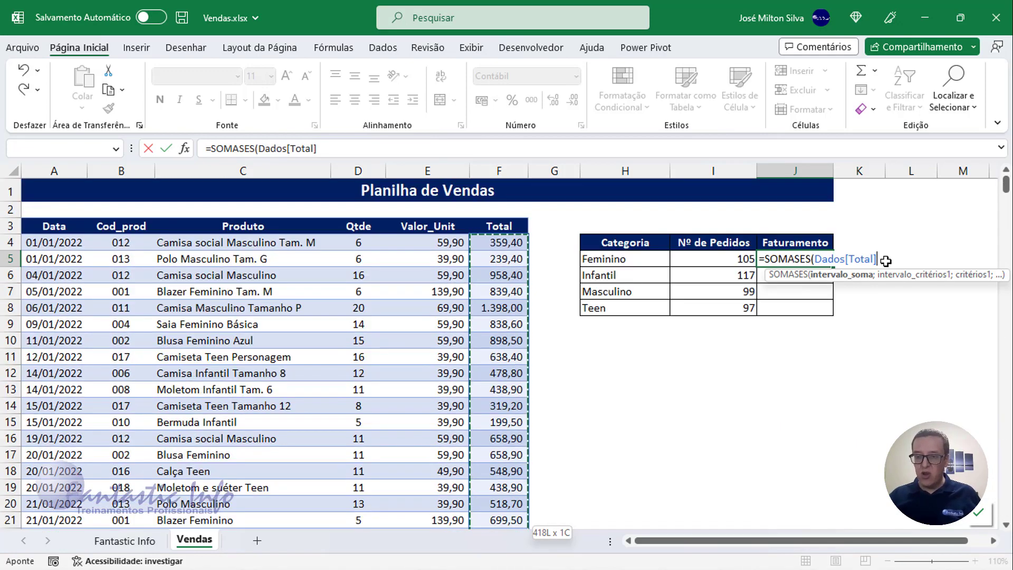
type(";")
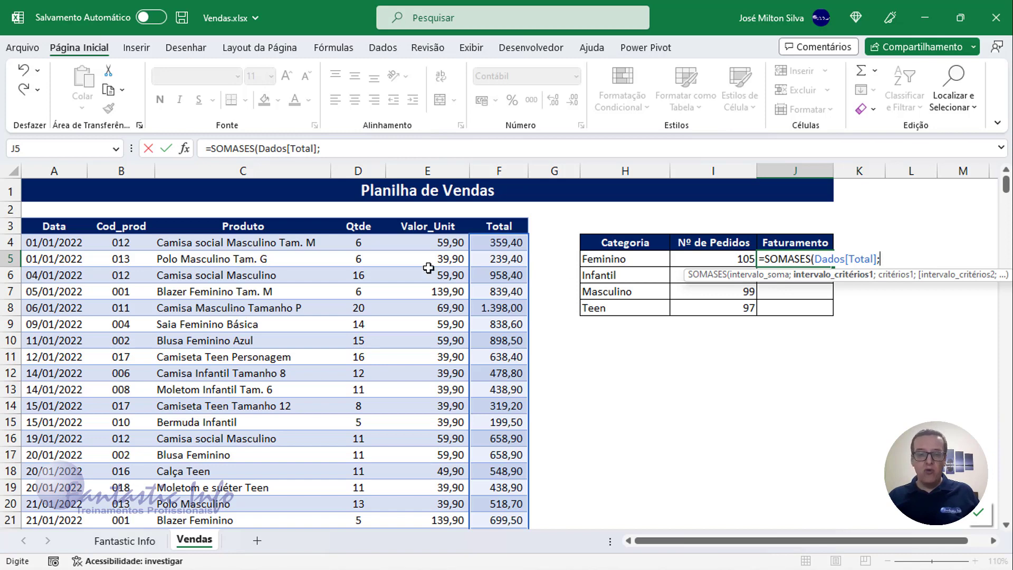
left_click(259, 221)
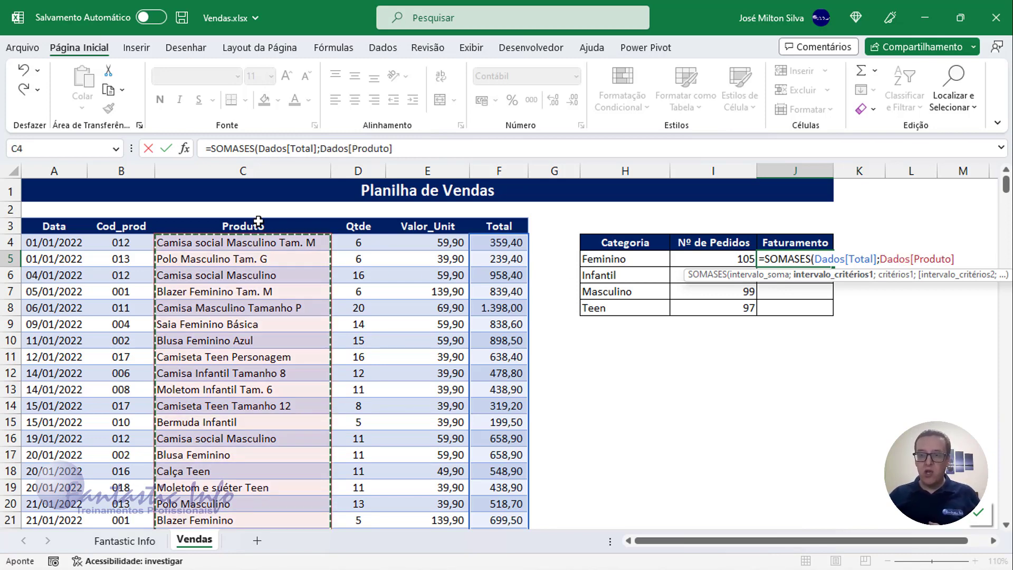
type(";")
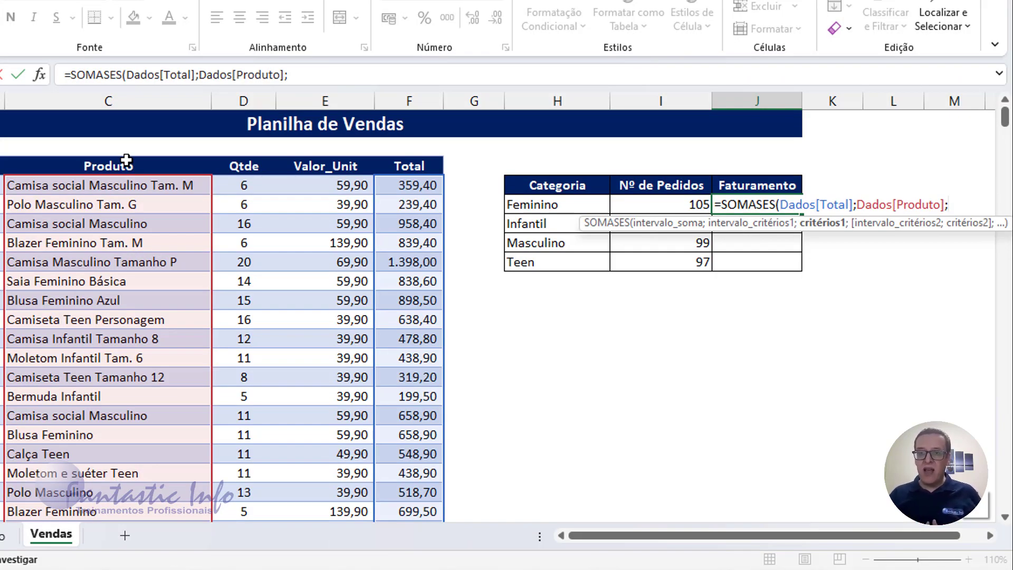
Step: Finish the revenue criterion as "*"&H5&"*" so Feminino revenue returns 87.294,50
type("\"")
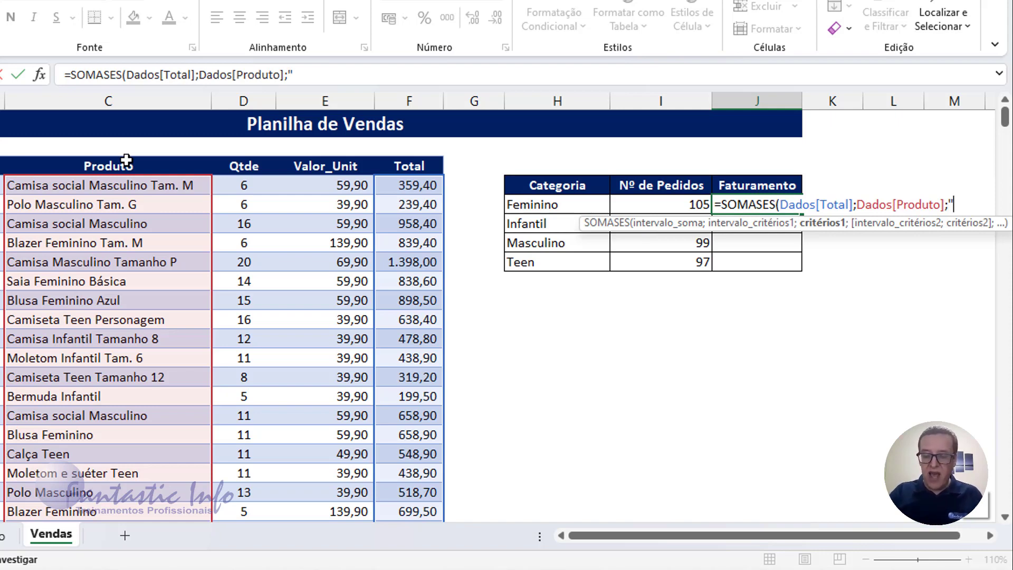
type("*\"")
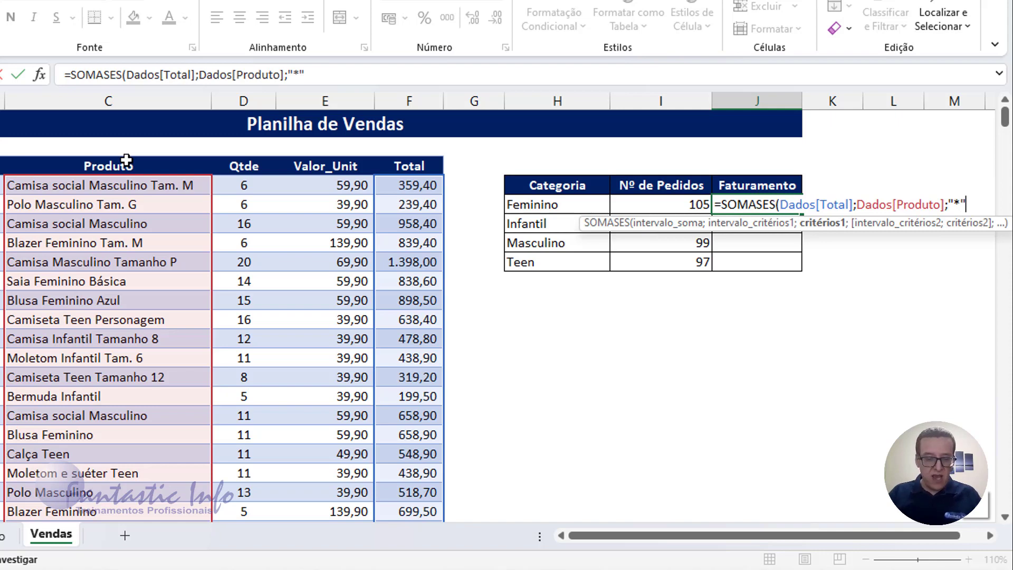
type("&")
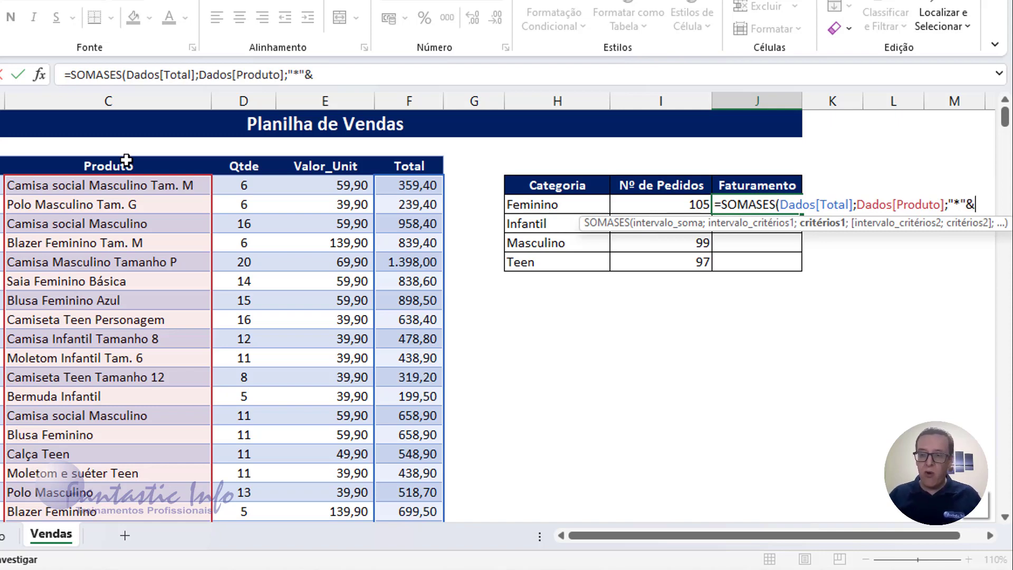
left_click(542, 204)
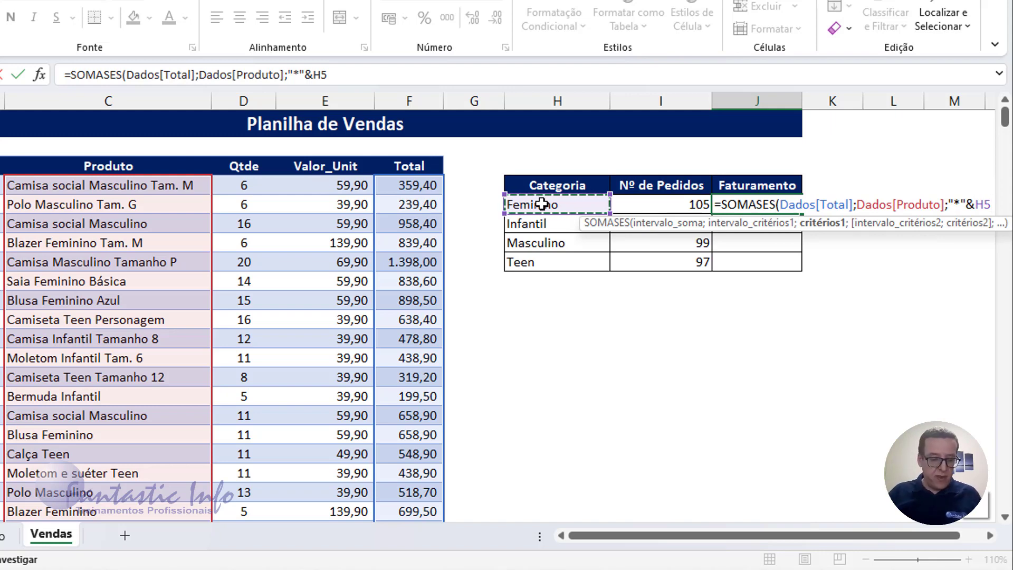
type("&\"*")
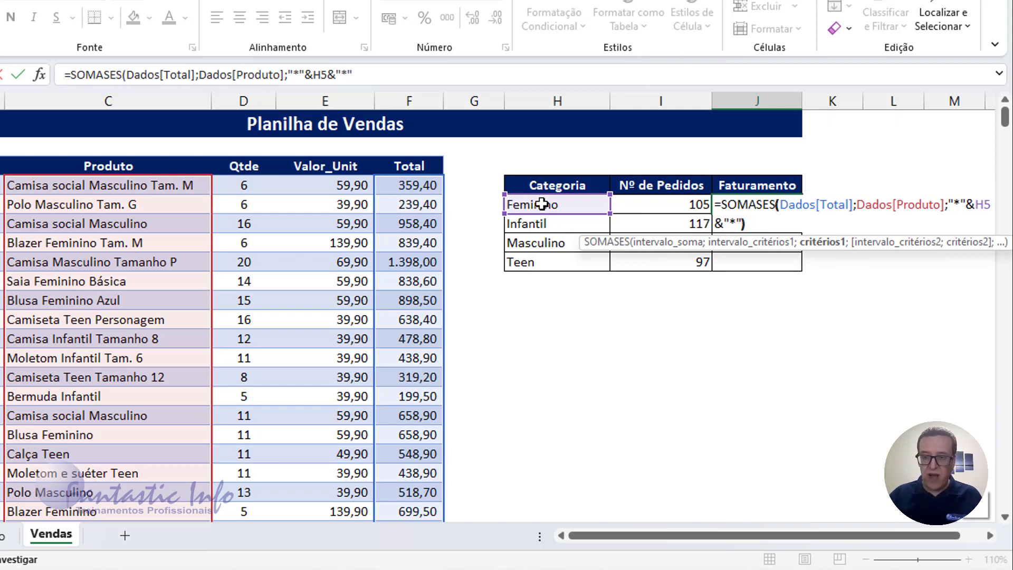
type(")")
left_click(992, 537)
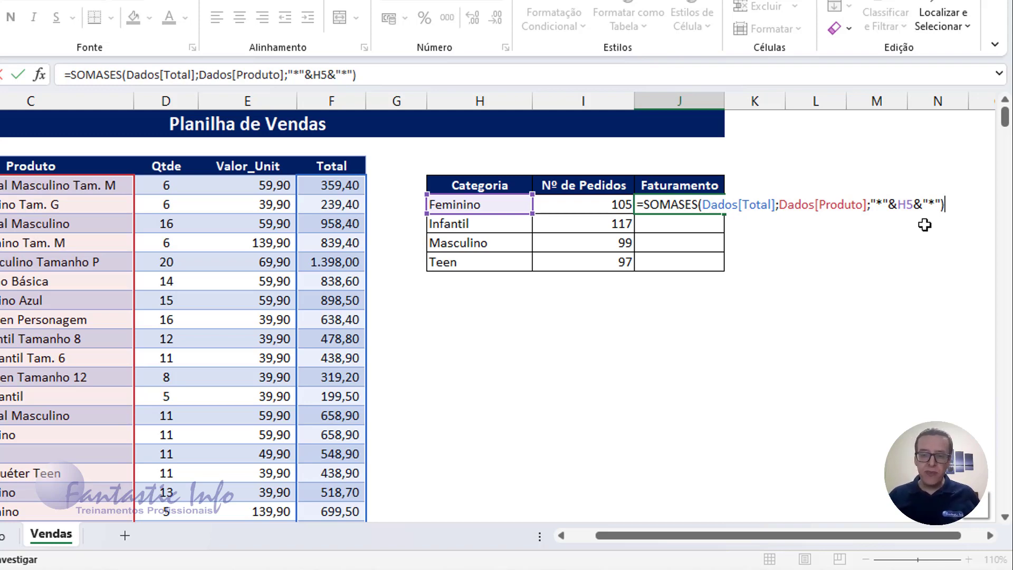
key("Return")
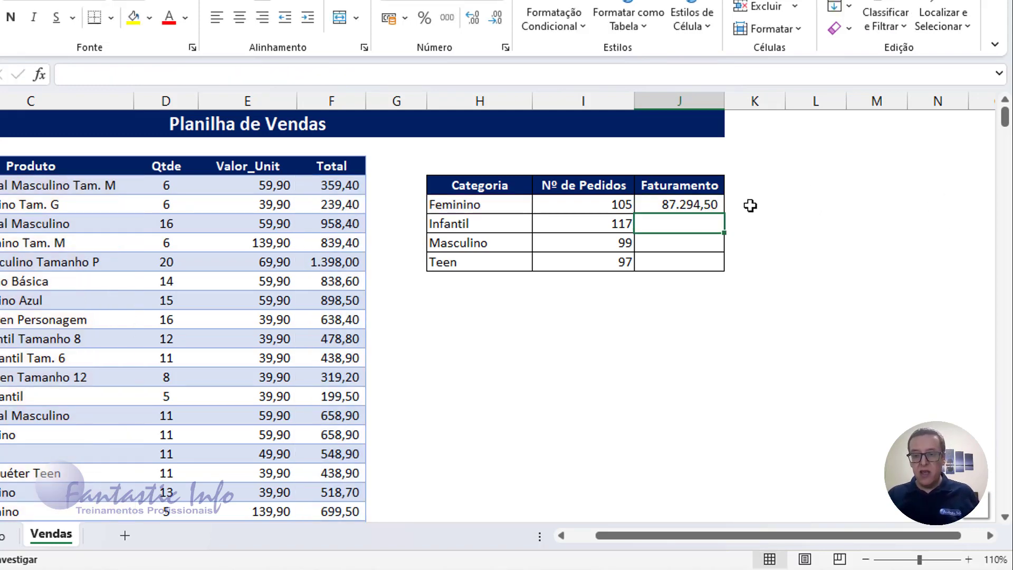
Step: Fill the revenue formula down: Infantil 58.892,40, Masculino 70.484,80, Teen 57.386,90
left_click(705, 203)
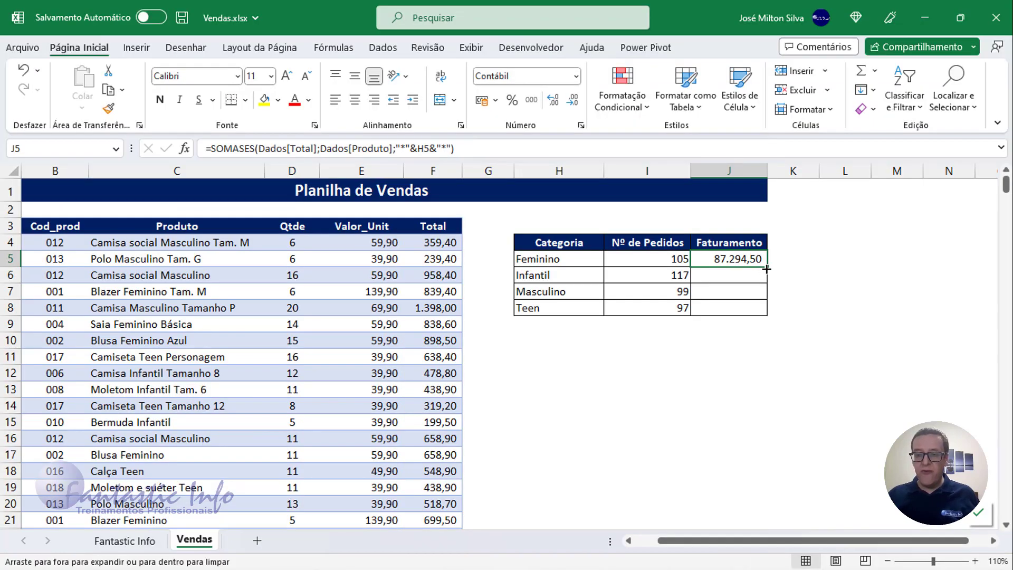
left_click_drag(725, 214, 723, 253)
left_click_drag(766, 300, 765, 316)
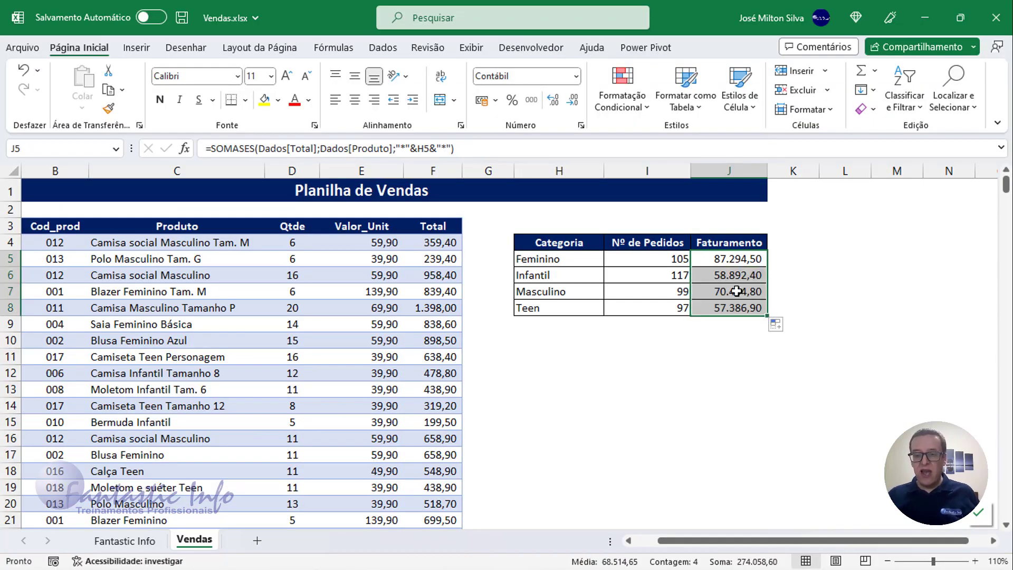
left_click(565, 337)
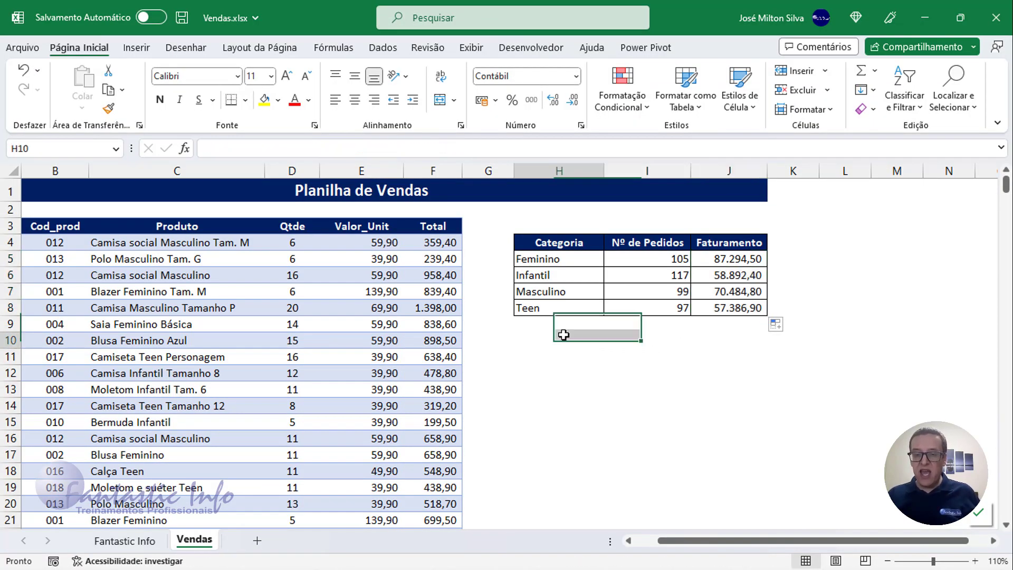